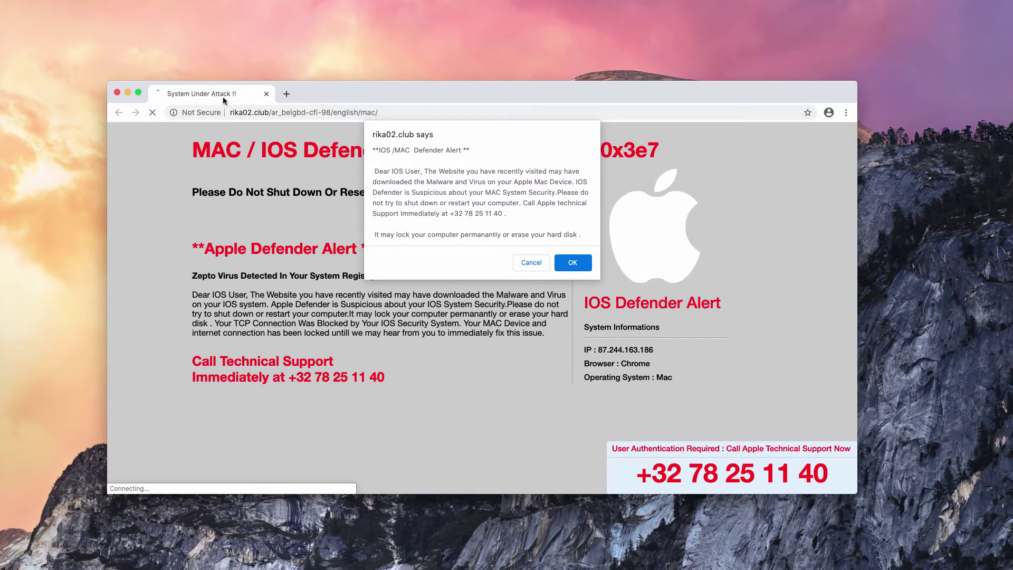
Highlight the rika02.club domain, then dismiss the fake defender alert on the scam page
{"action": "left_click_drag", "start_coordinate": [269, 113], "coordinate": [230, 112]}
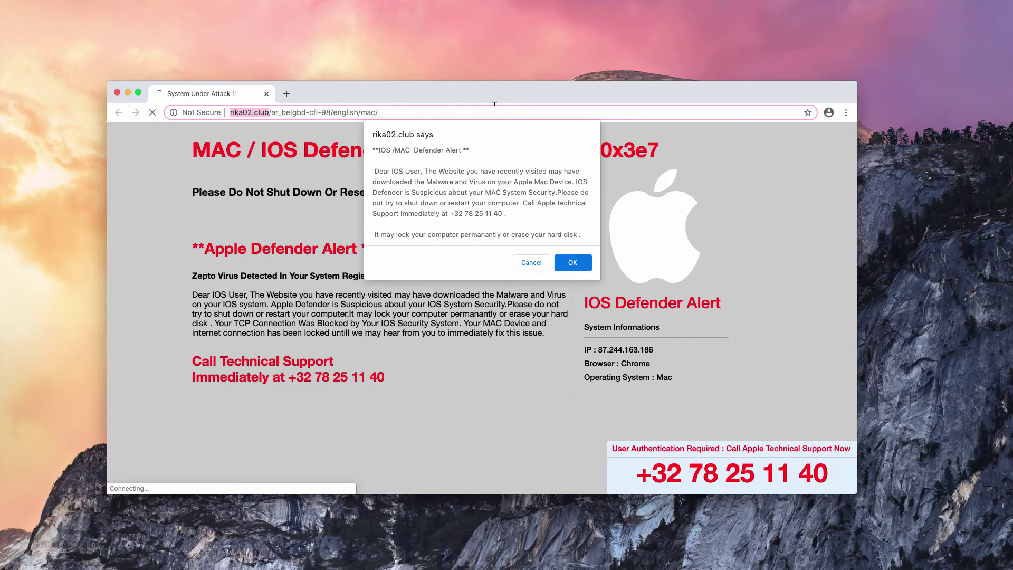
{"action": "left_click_drag", "start_coordinate": [483, 95], "coordinate": [483, 106]}
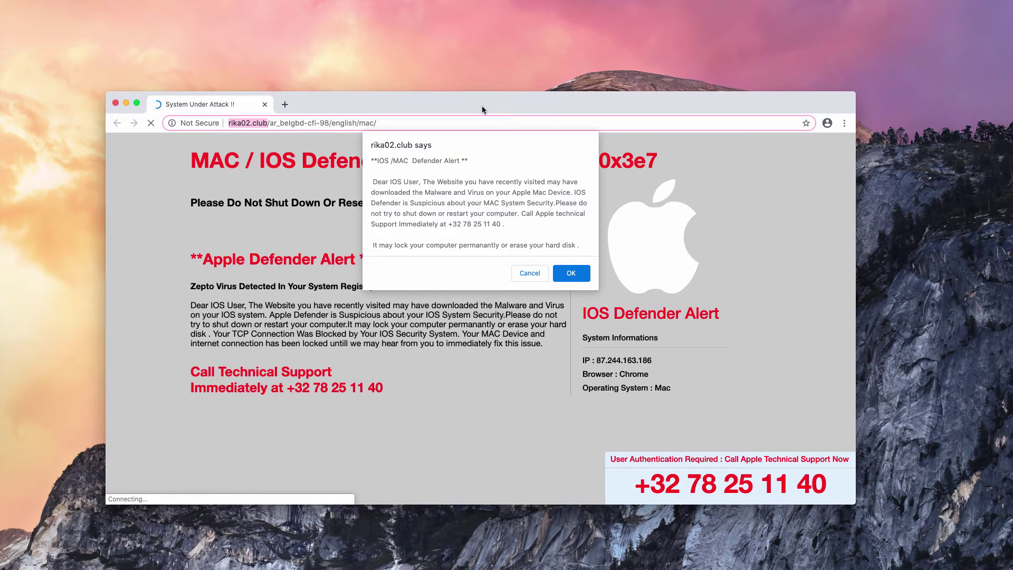
{"action": "left_click_drag", "start_coordinate": [482, 107], "coordinate": [479, 102]}
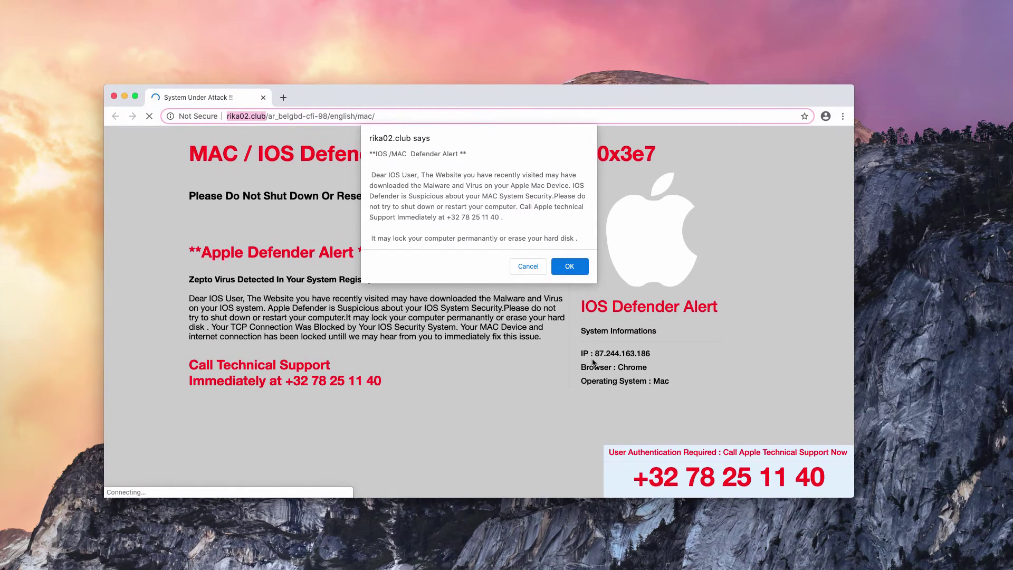
{"action": "left_click", "coordinate": [583, 268]}
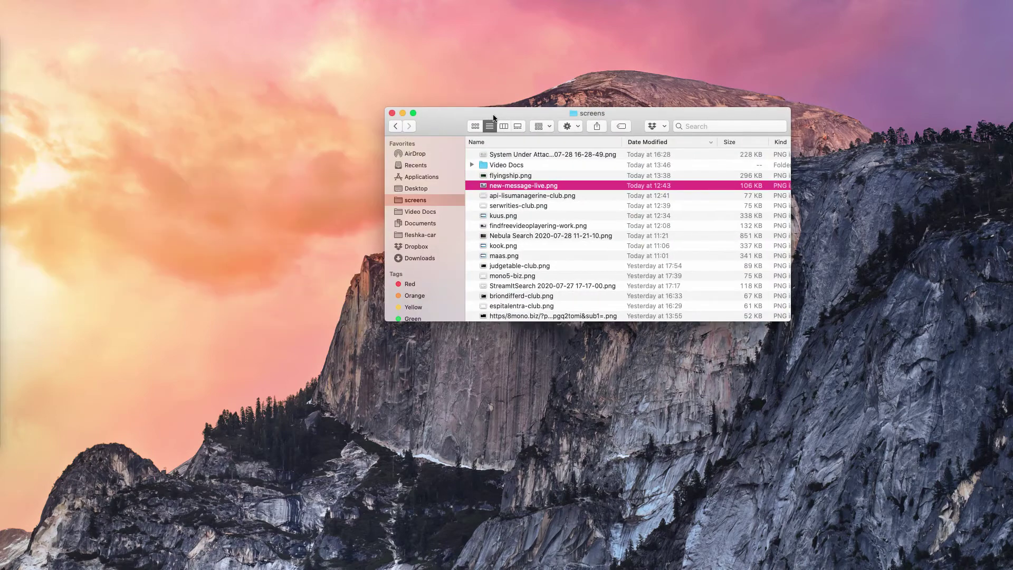
Browse the installed apps in Finder's Applications folder to locate Combo Cleaner
{"action": "left_click", "coordinate": [380, 178]}
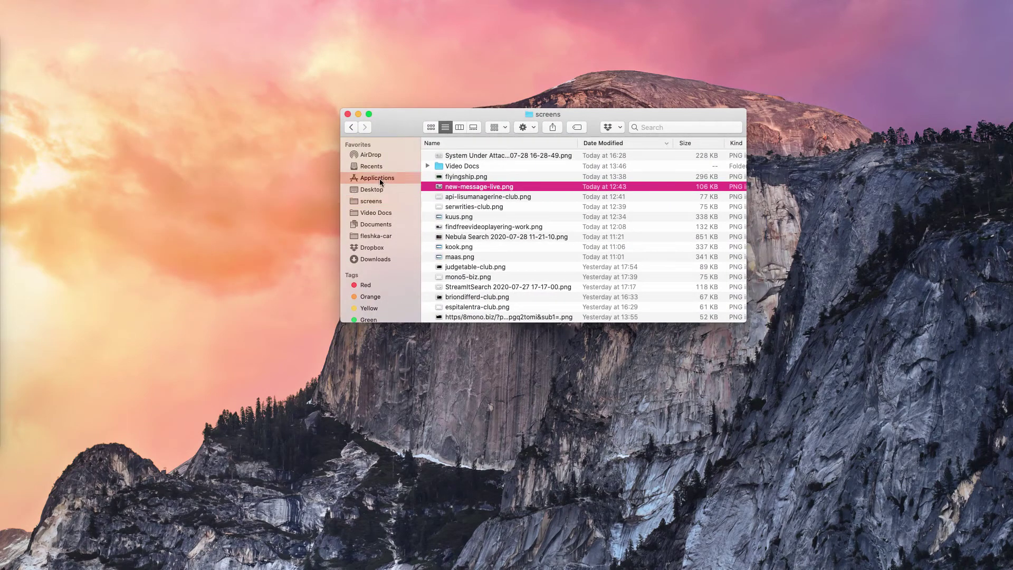
{"action": "scroll", "coordinate": [447, 201], "scroll_direction": "up", "scroll_amount": 15}
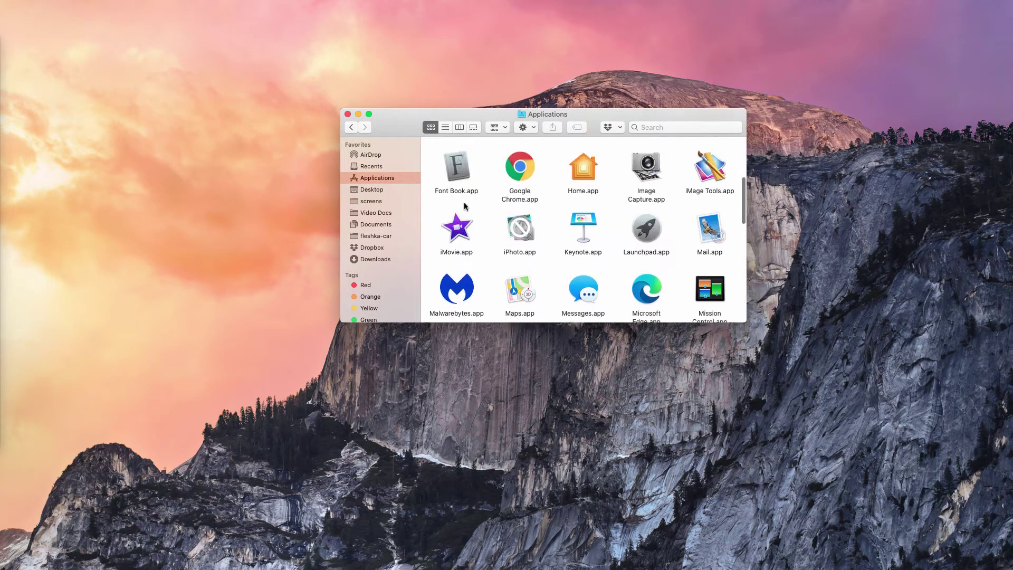
{"action": "scroll", "coordinate": [509, 206], "scroll_direction": "down", "scroll_amount": 20}
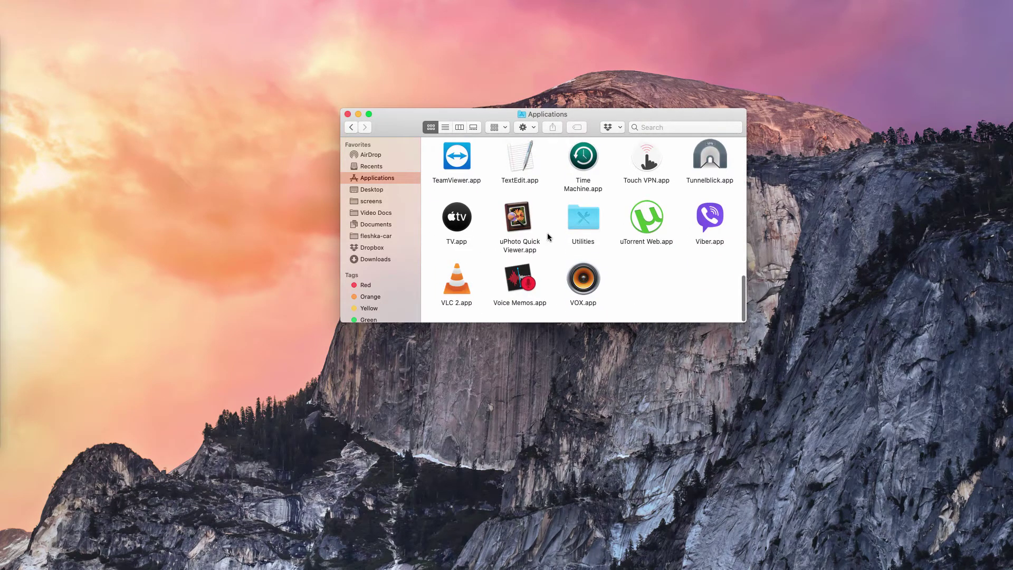
{"action": "scroll", "coordinate": [547, 233], "scroll_direction": "up", "scroll_amount": 3}
{"action": "scroll", "coordinate": [547, 233], "scroll_direction": "up", "scroll_amount": 15}
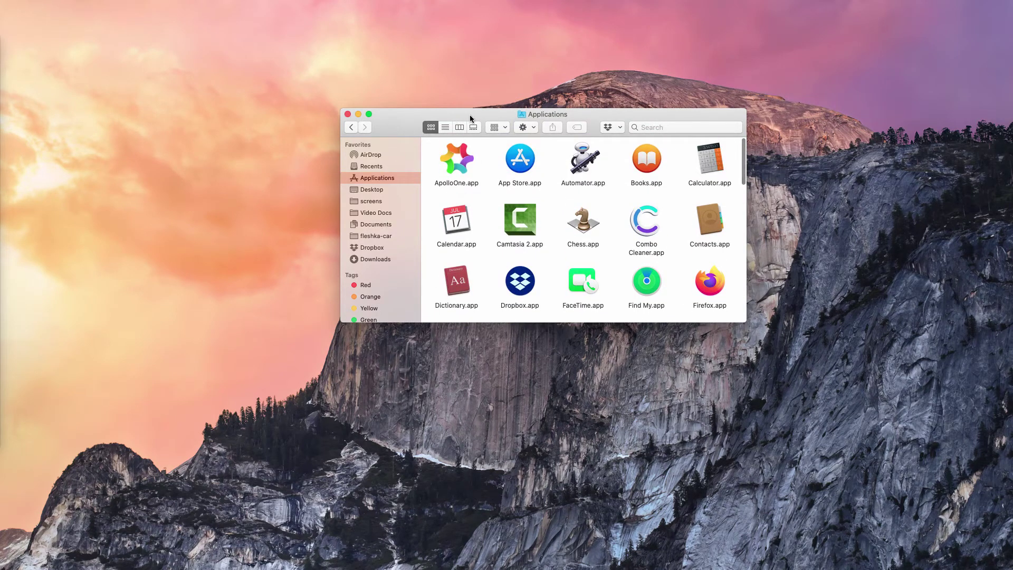
{"action": "left_click_drag", "start_coordinate": [470, 115], "coordinate": [463, 114]}
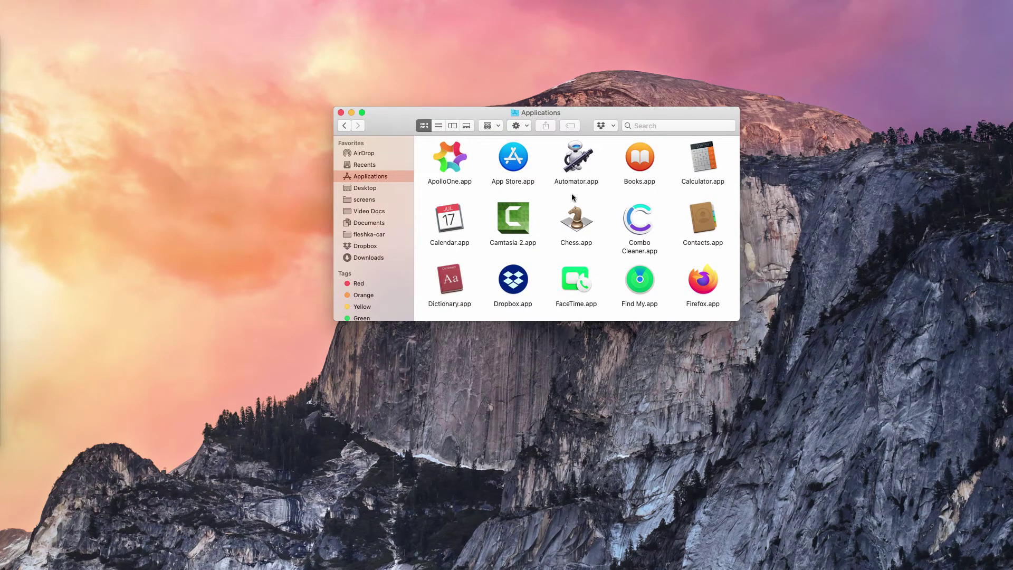
{"action": "scroll", "coordinate": [581, 211], "scroll_direction": "down", "scroll_amount": 5}
{"action": "scroll", "coordinate": [612, 248], "scroll_direction": "down", "scroll_amount": 10}
{"action": "scroll", "coordinate": [607, 254], "scroll_direction": "down", "scroll_amount": 8}
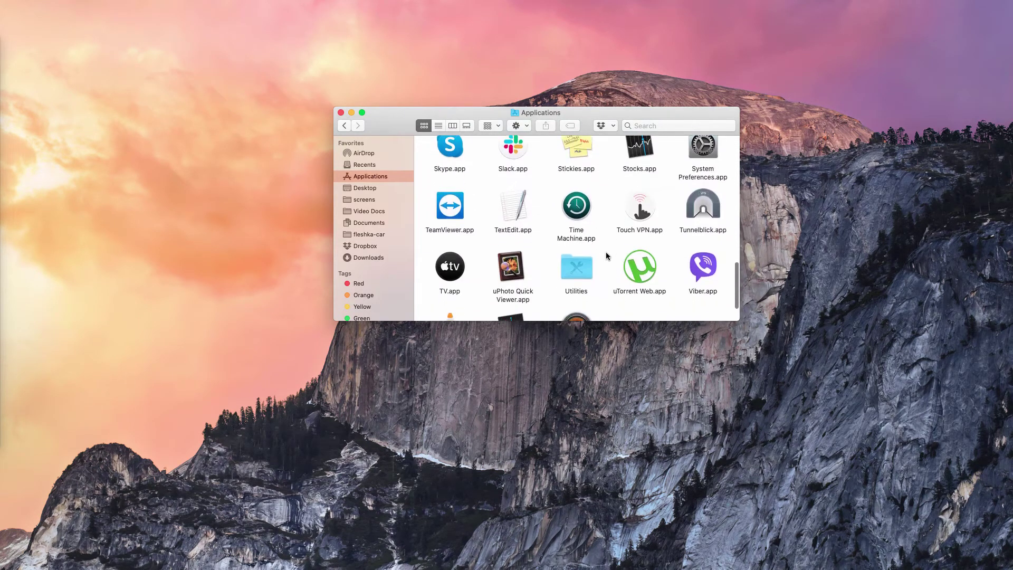
{"action": "scroll", "coordinate": [606, 251], "scroll_direction": "up", "scroll_amount": 20}
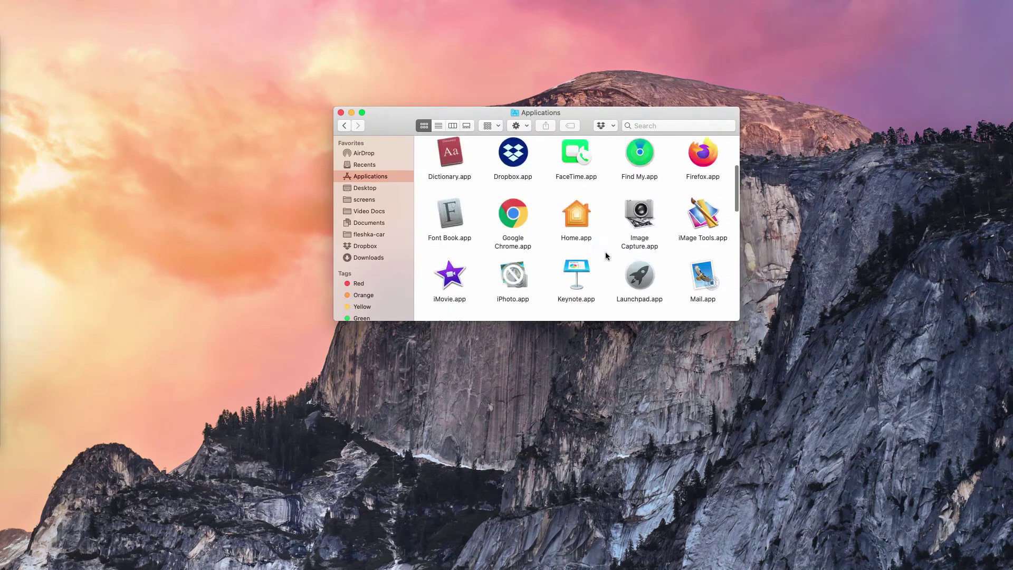
{"action": "scroll", "coordinate": [605, 251], "scroll_direction": "down", "scroll_amount": 5}
{"action": "scroll", "coordinate": [605, 252], "scroll_direction": "down", "scroll_amount": 10}
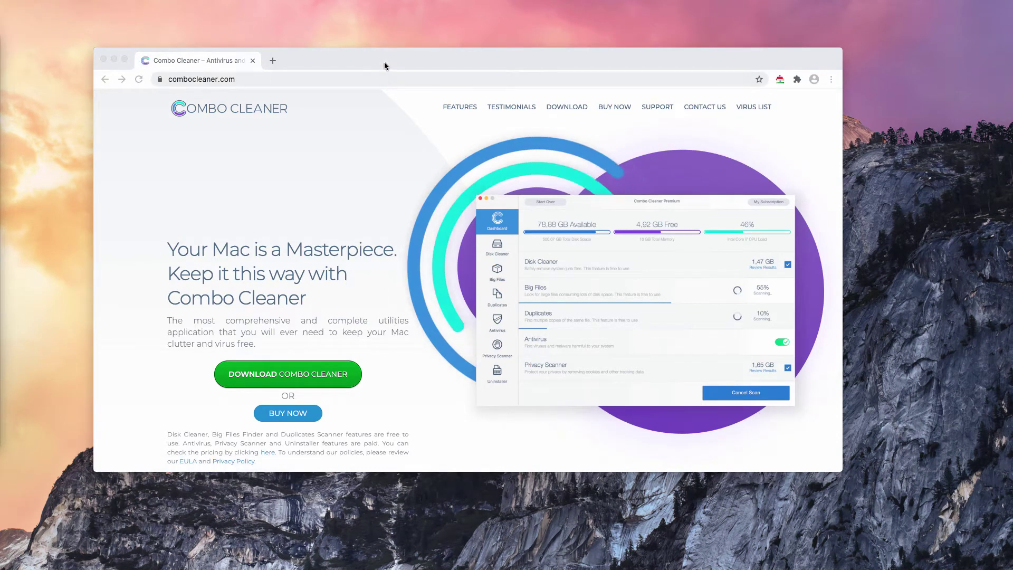
{"action": "left_click_drag", "start_coordinate": [384, 61], "coordinate": [379, 76]}
{"action": "left_click", "coordinate": [357, 87]}
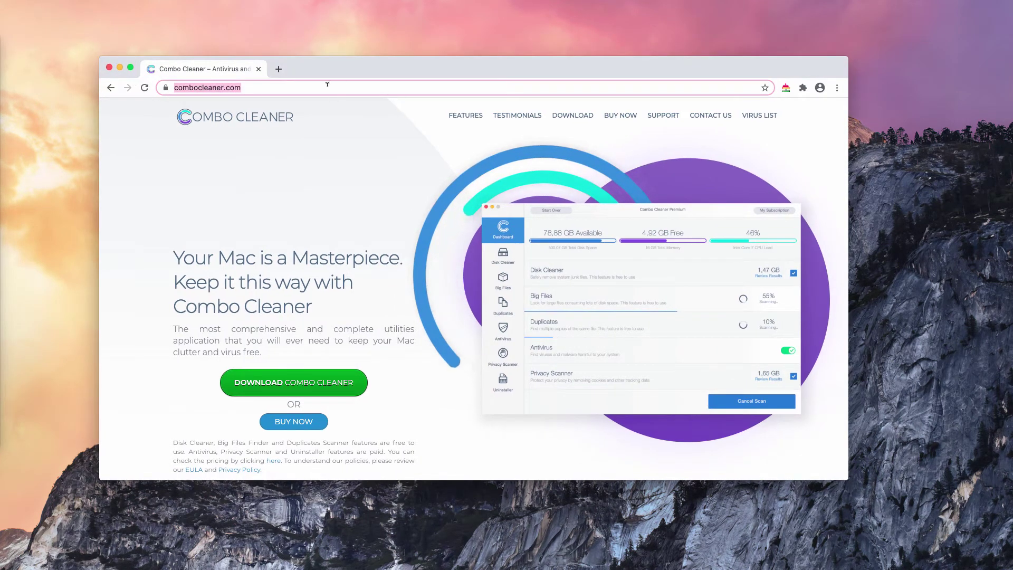
{"action": "left_click", "coordinate": [357, 86]}
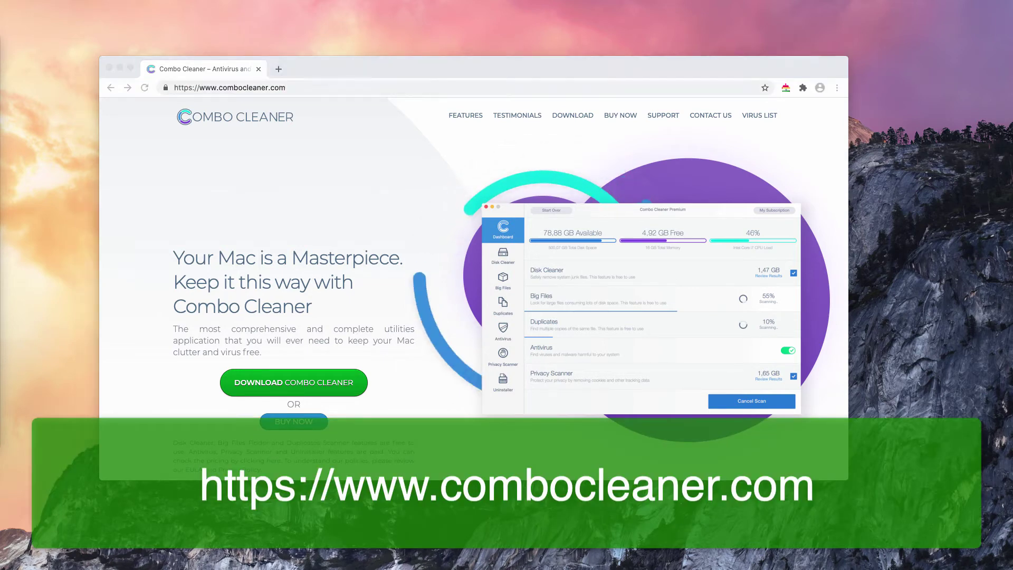
{"action": "left_click_drag", "start_coordinate": [306, 110], "coordinate": [456, 118]}
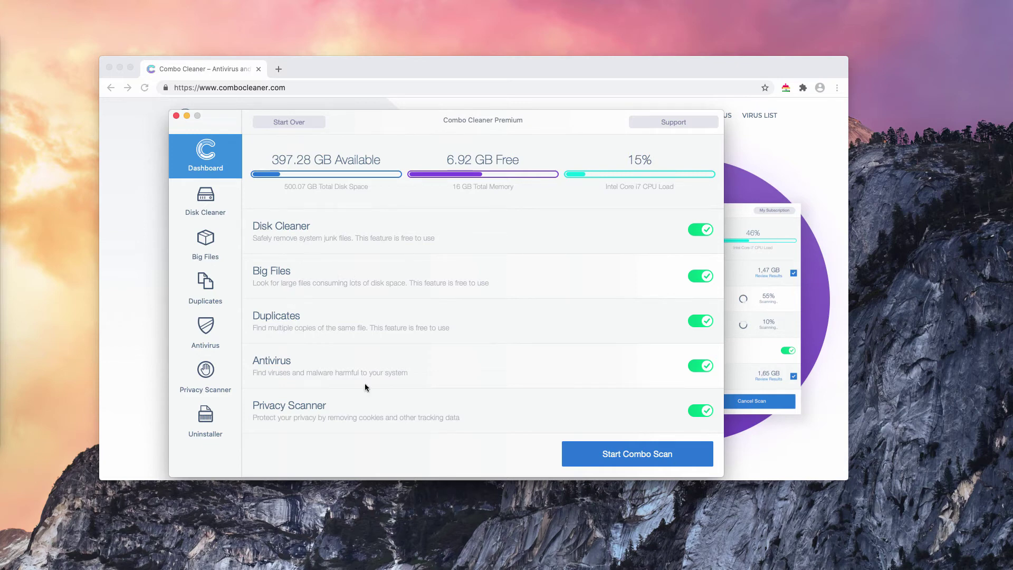
Run a Combo Scan with all modules, yielding 1 Antivirus threat, 1.53 GB junk and 32.47 GB big files
{"action": "left_click", "coordinate": [632, 455]}
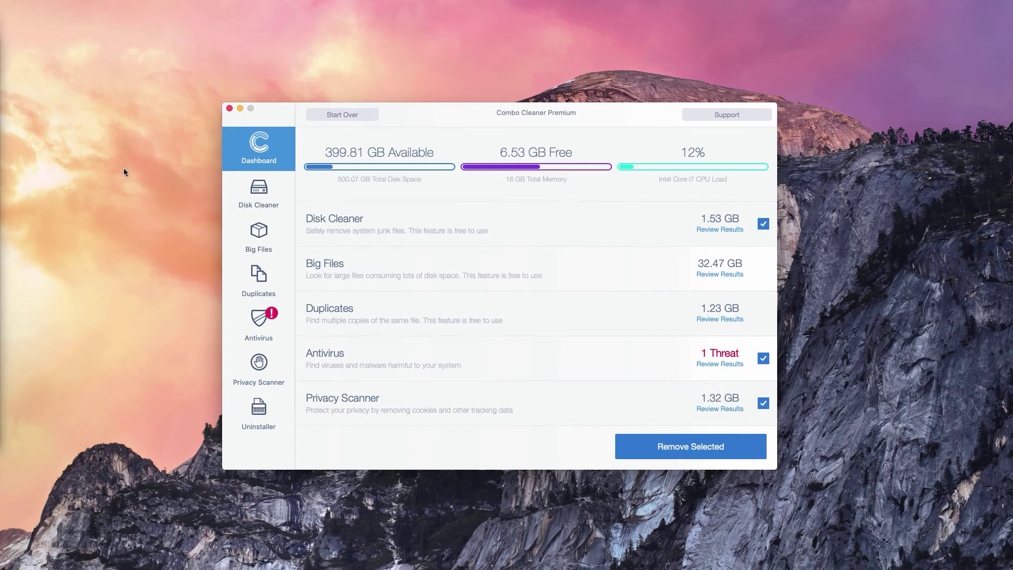
{"action": "left_click_drag", "start_coordinate": [620, 117], "coordinate": [622, 118]}
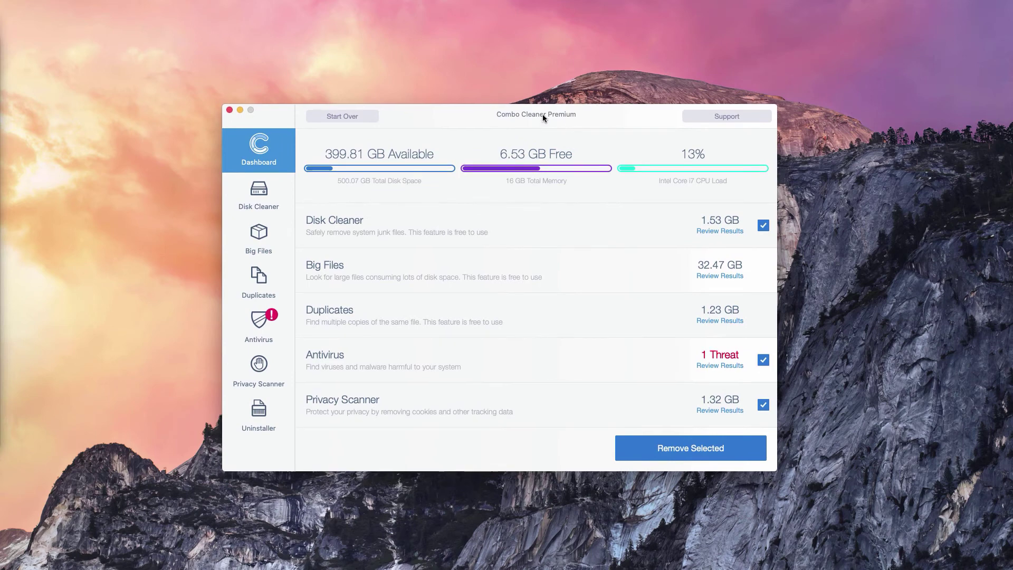
{"action": "left_click_drag", "start_coordinate": [554, 112], "coordinate": [554, 111]}
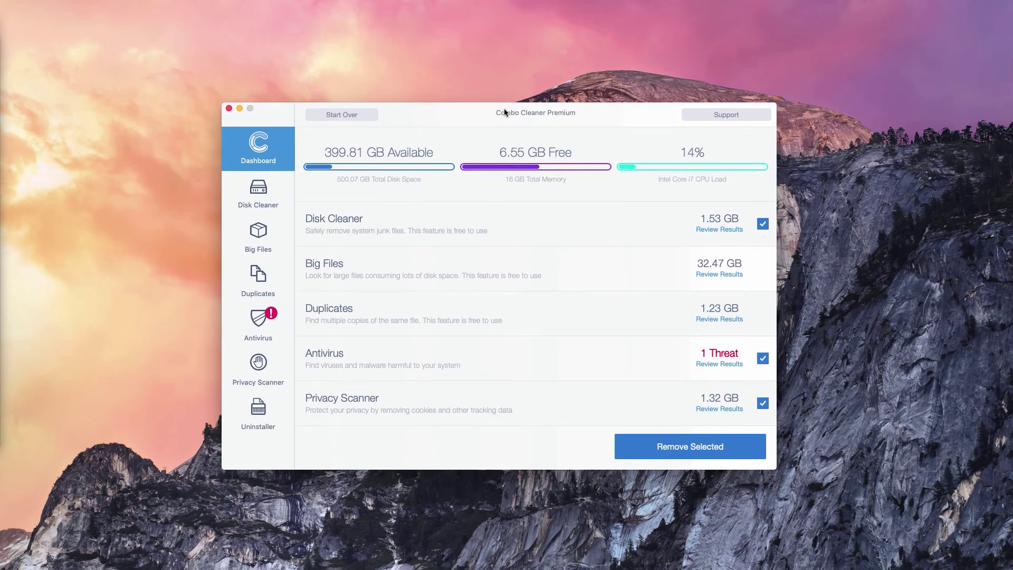
{"action": "left_click_drag", "start_coordinate": [603, 113], "coordinate": [602, 113]}
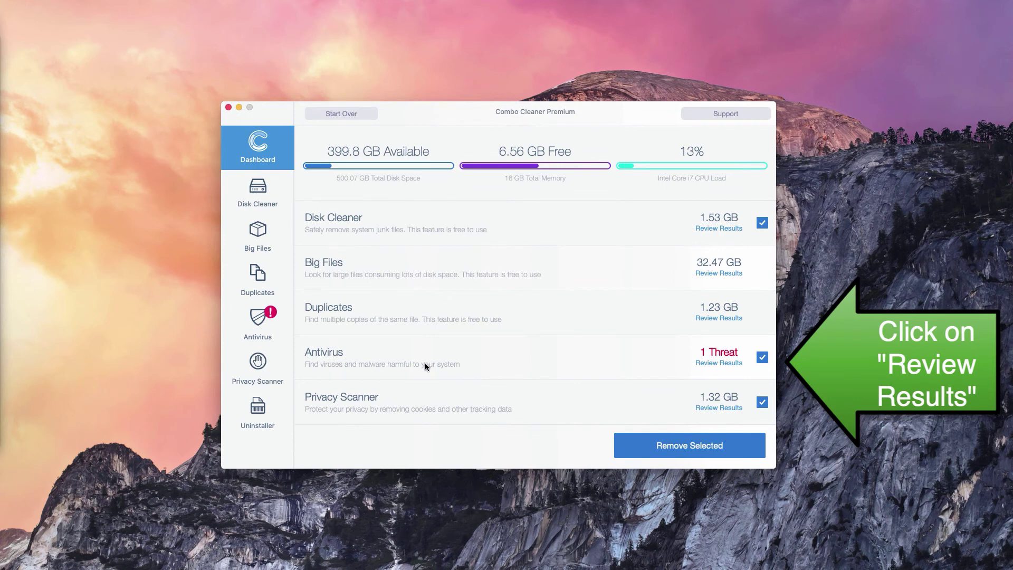
Review the Antivirus results showing EngageSearch.app.zip flagged as Adload adware
{"action": "left_click", "coordinate": [726, 363]}
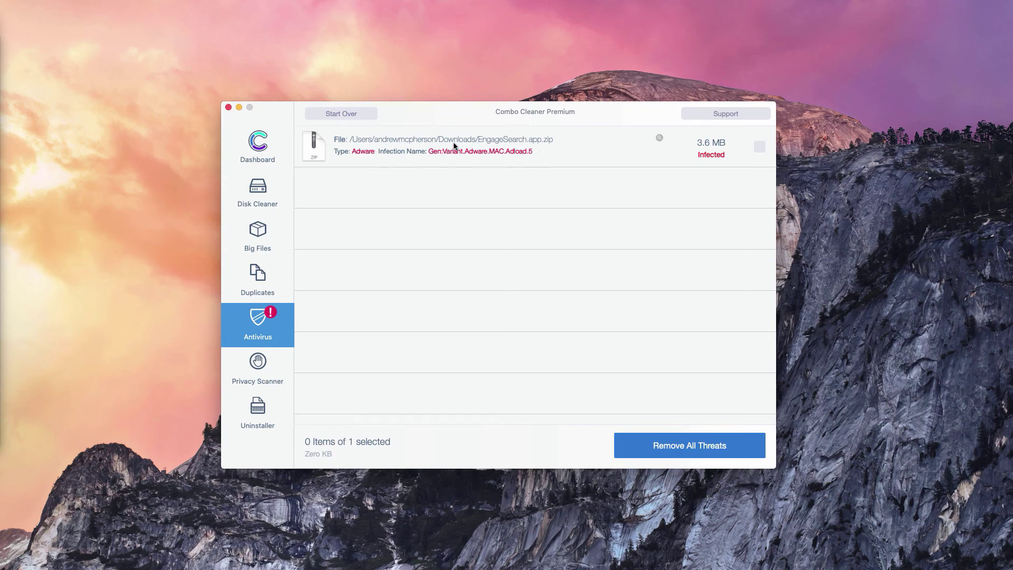
Reveal EngageSearch.app.zip in Downloads, move it to the Trash, and close the Finder window
{"action": "left_click", "coordinate": [659, 137]}
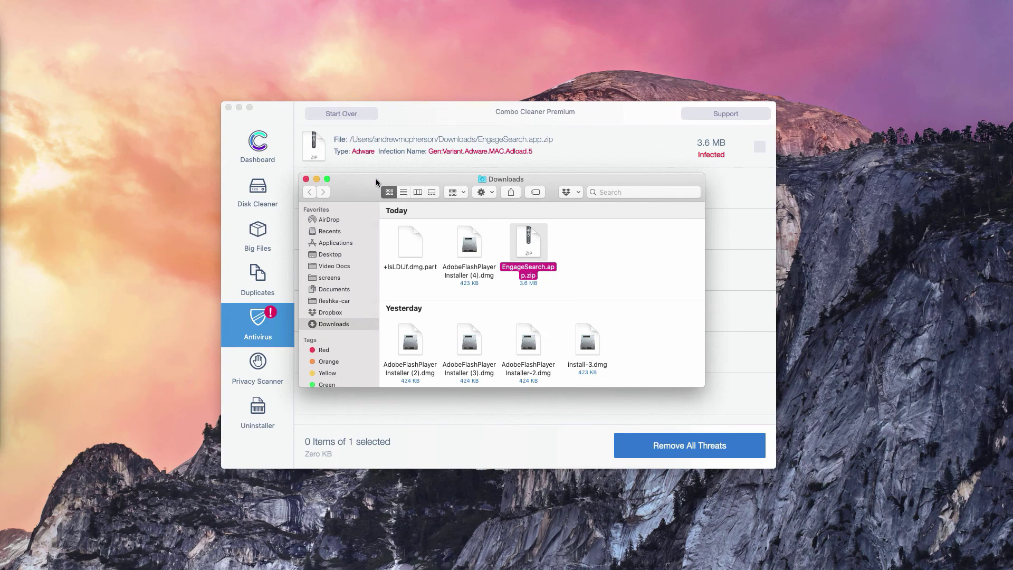
{"action": "left_click_drag", "start_coordinate": [376, 179], "coordinate": [378, 181]}
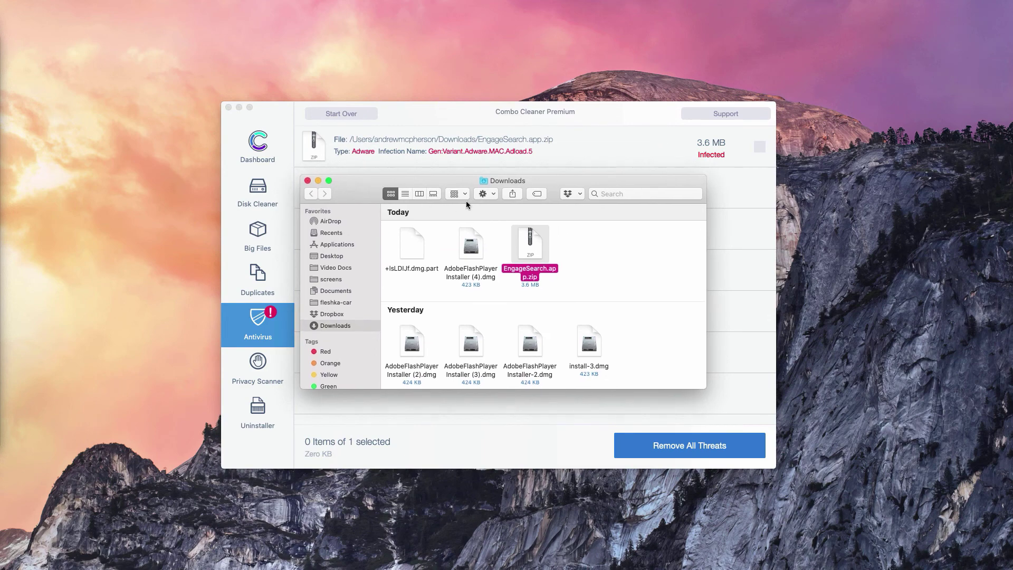
{"action": "right_click", "coordinate": [533, 254]}
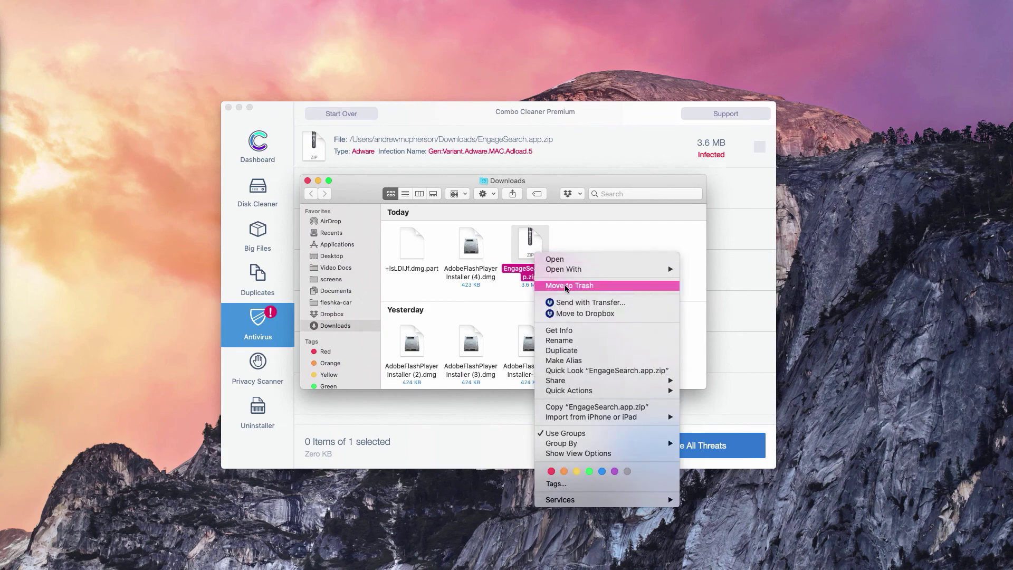
{"action": "left_click", "coordinate": [566, 285]}
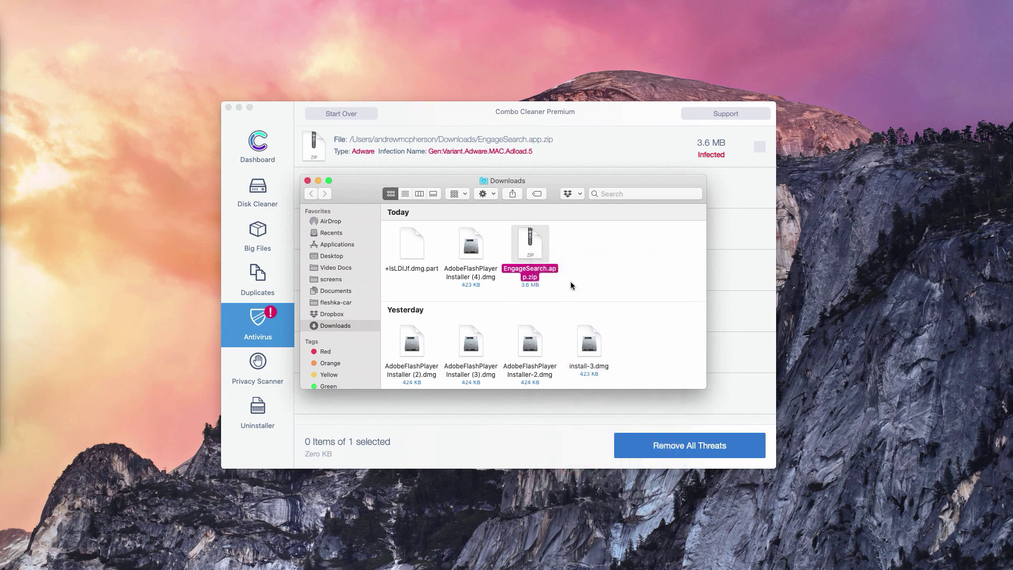
{"action": "left_click", "coordinate": [308, 181]}
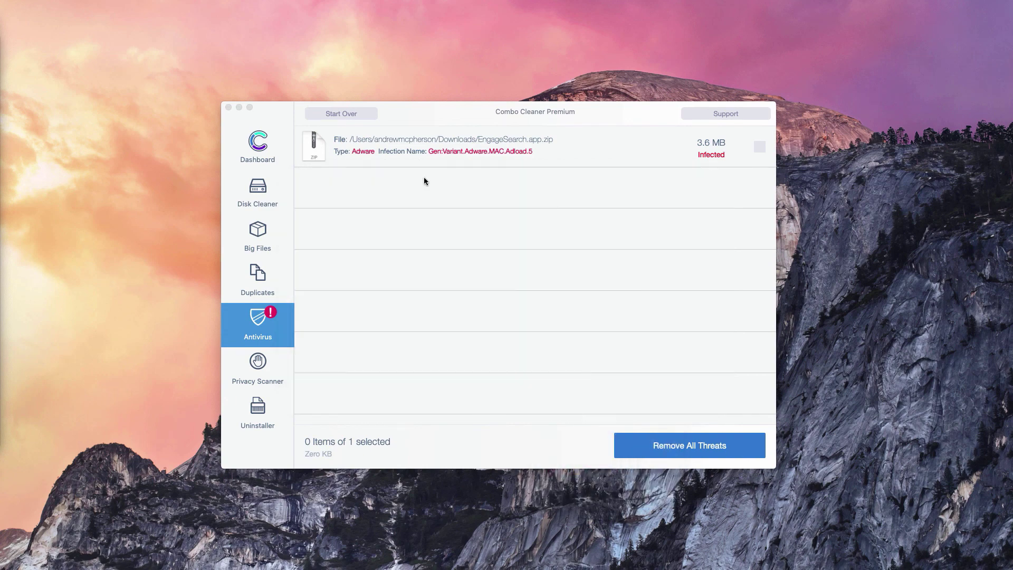
{"action": "left_click", "coordinate": [502, 113]}
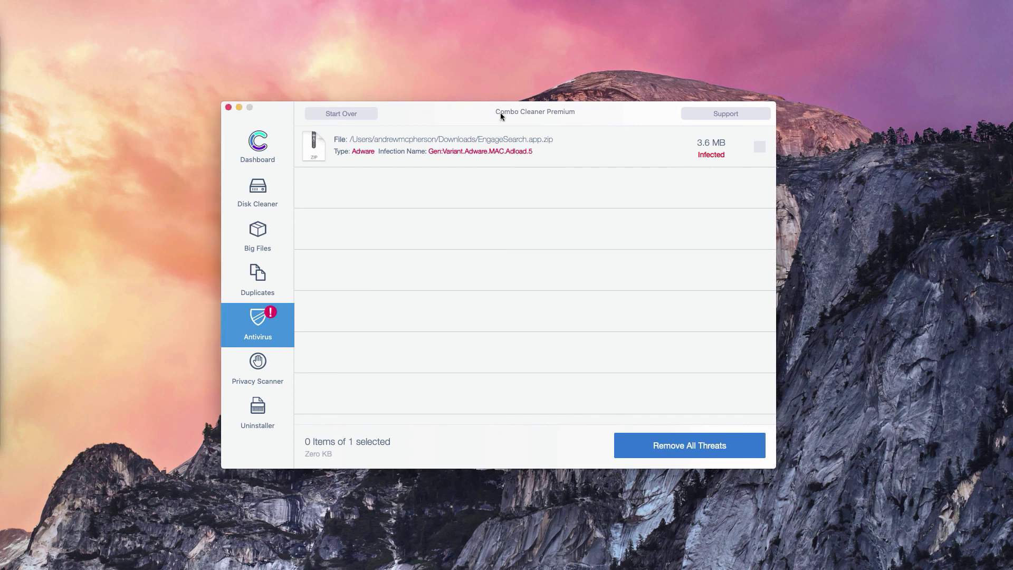
{"action": "mouse_move", "coordinate": [570, 147]}
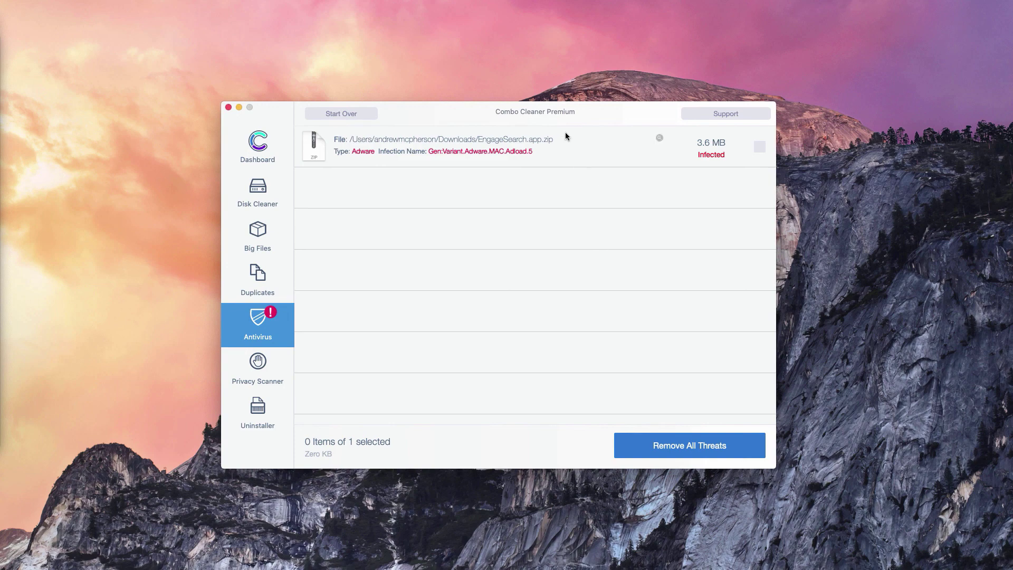